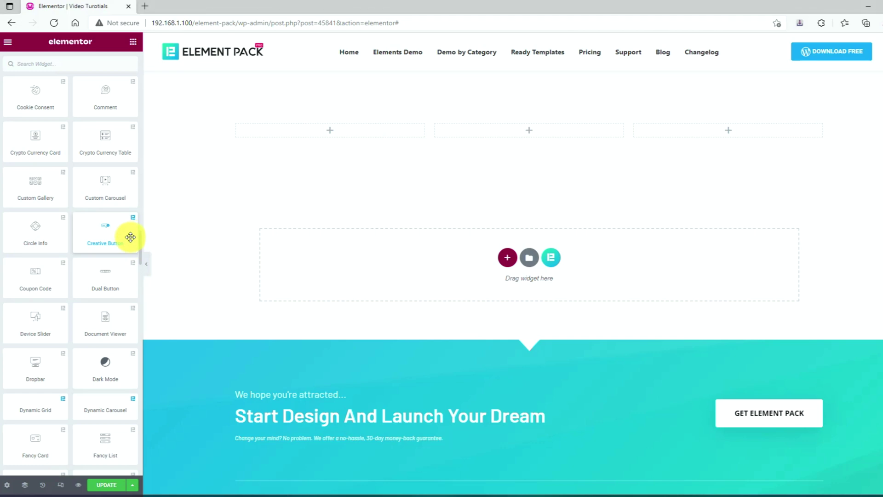
Place a Creative Button in the first column and copy it
left_click_drag(130, 236, 366, 132)
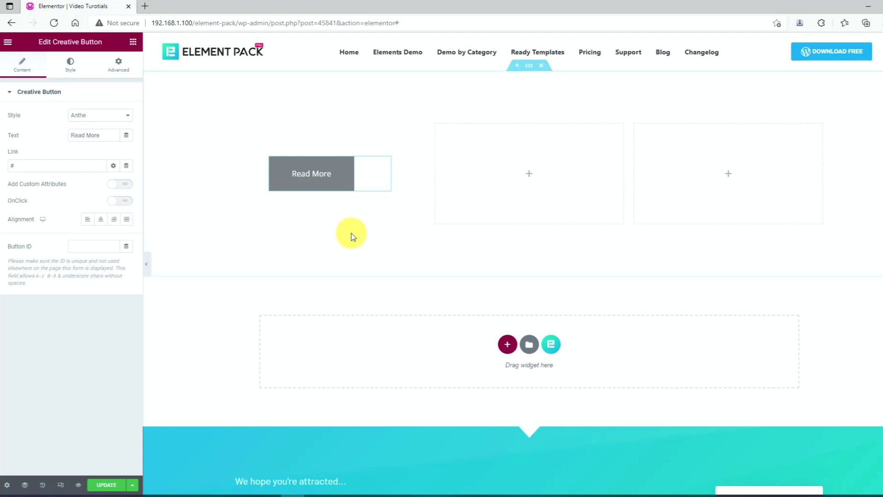
right_click(386, 166)
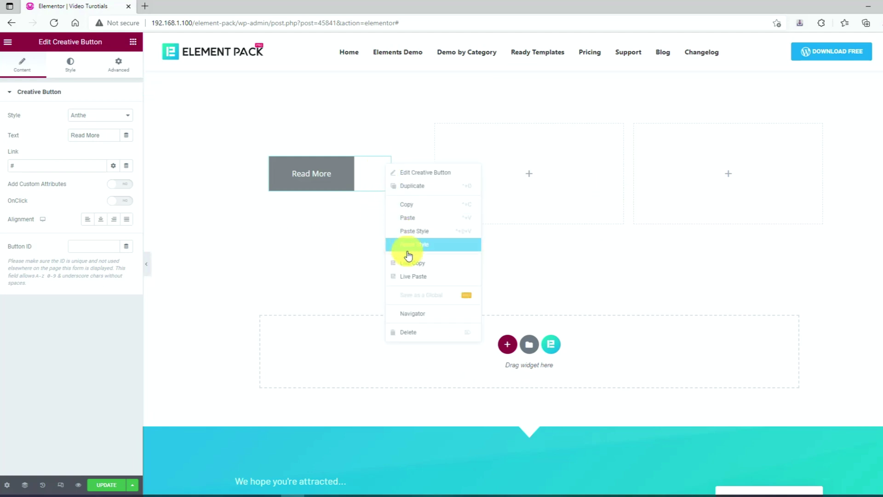
left_click(417, 210)
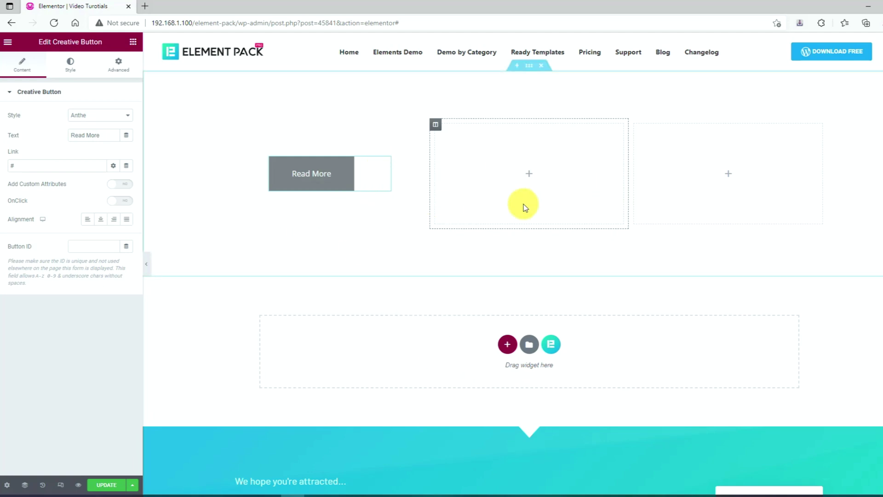
Paste the Read More button into the second and third columns
right_click(529, 179)
left_click(559, 245)
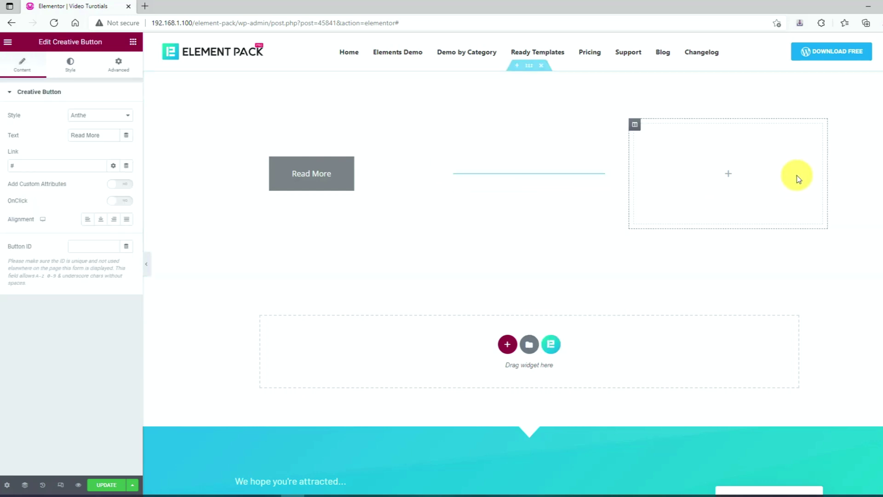
right_click(728, 174)
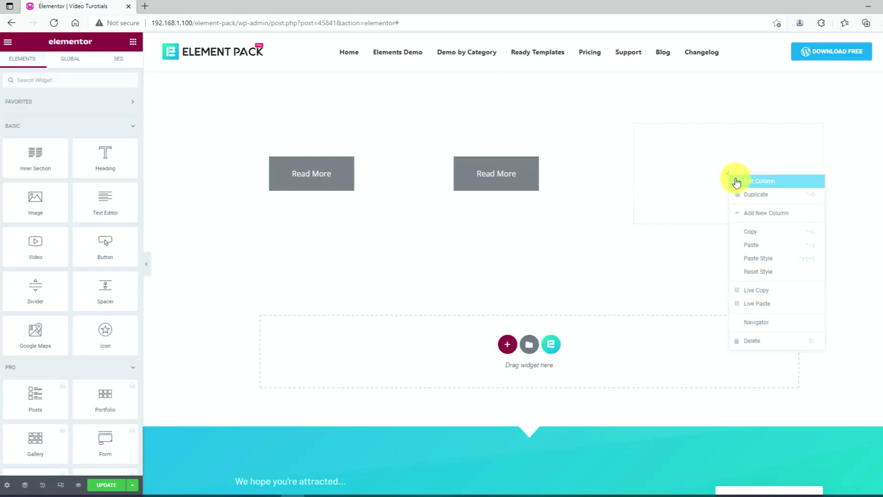
left_click(747, 245)
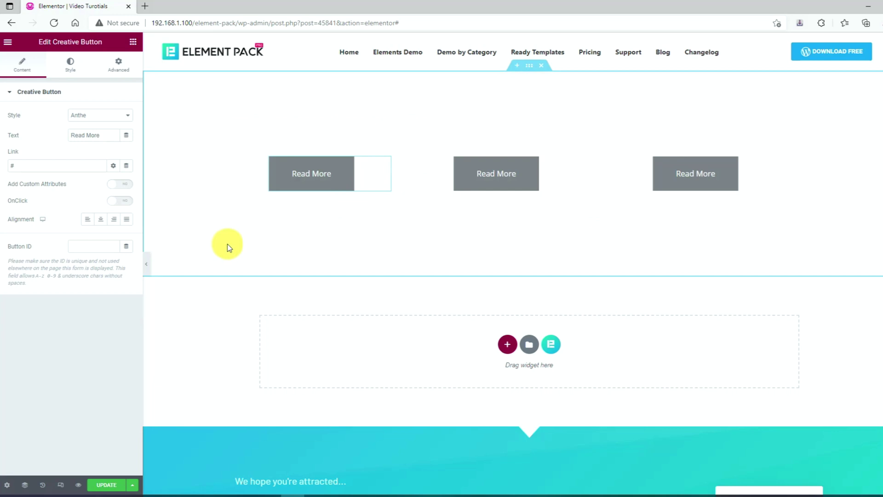
Apply the Atlas style to the first Read More button
left_click(100, 120)
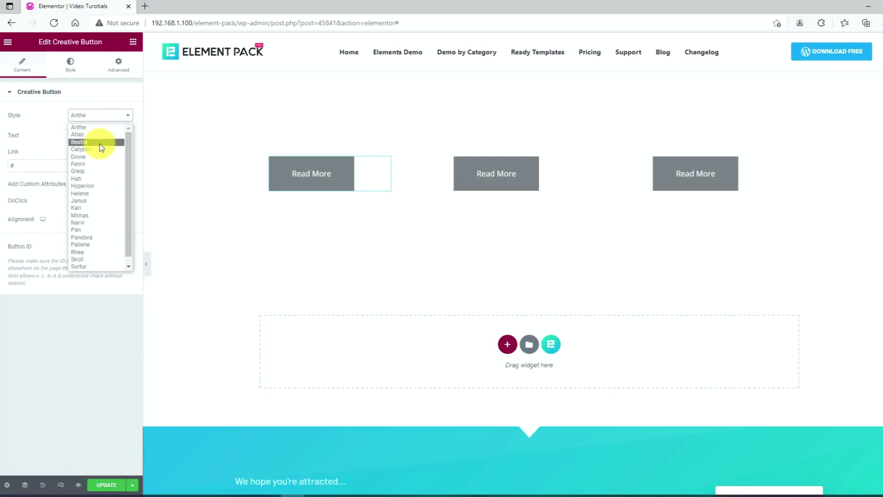
scroll(108, 194, "down", 1)
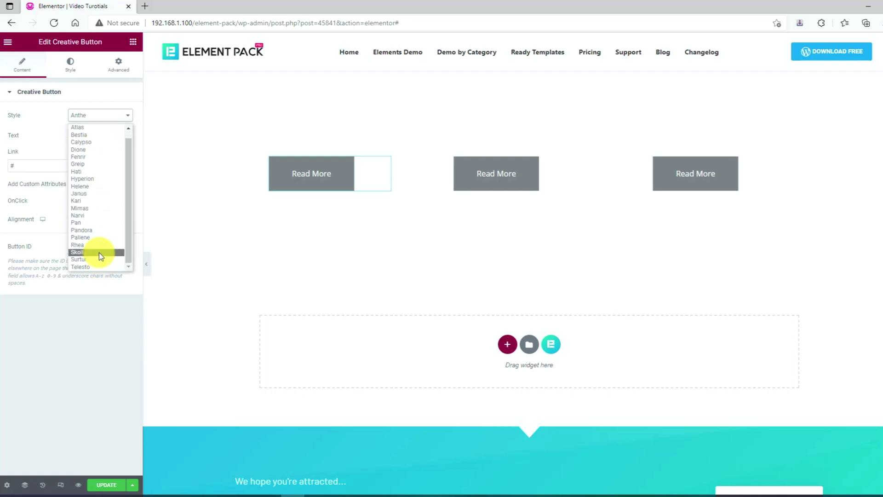
scroll(99, 250, "up", 1)
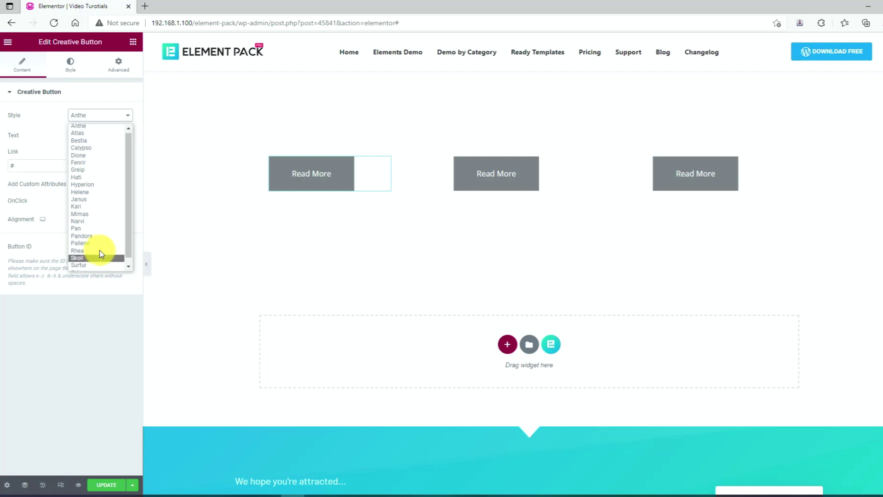
left_click(97, 136)
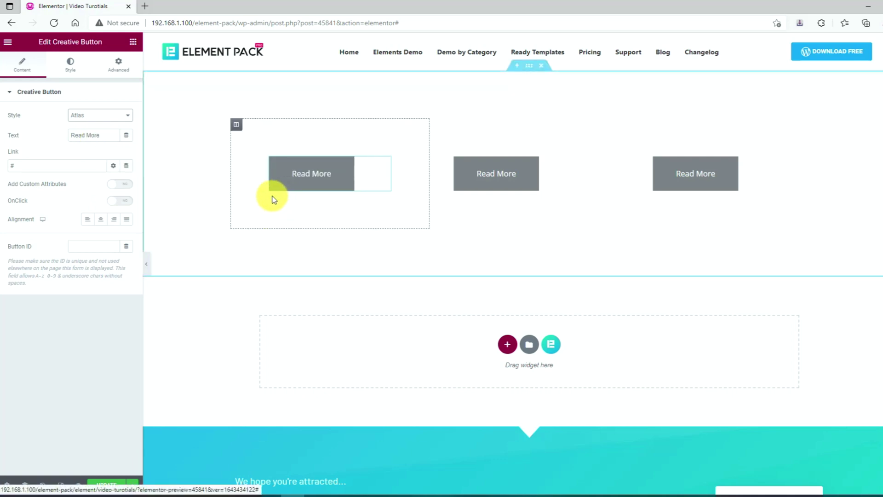
Set the button's hover text colour to white (#FFFFFF)
left_click(70, 69)
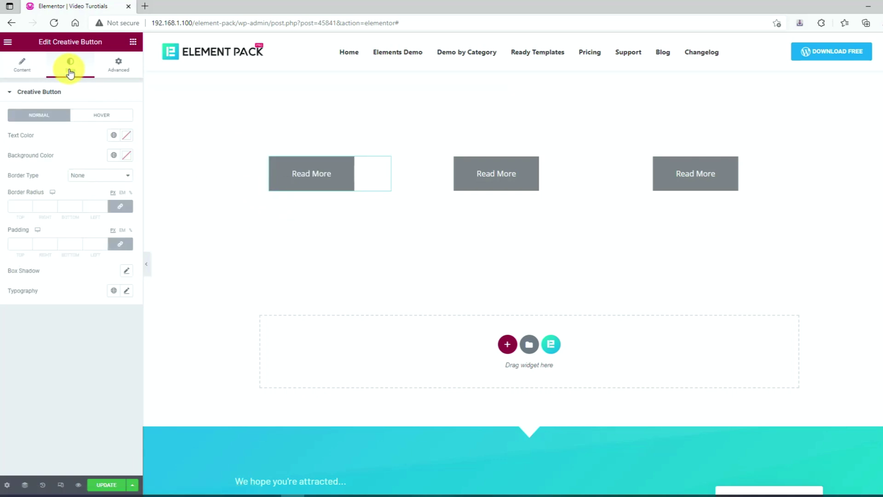
left_click(108, 123)
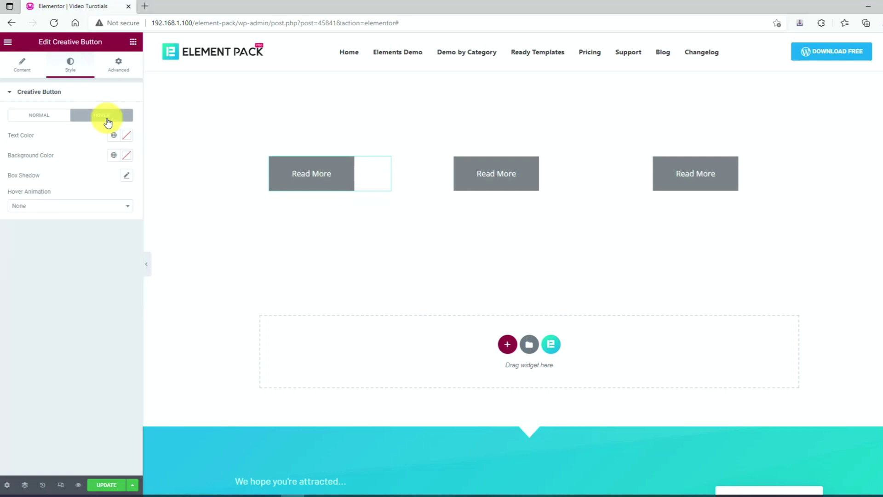
left_click(126, 137)
left_click_drag(53, 199, 6, 166)
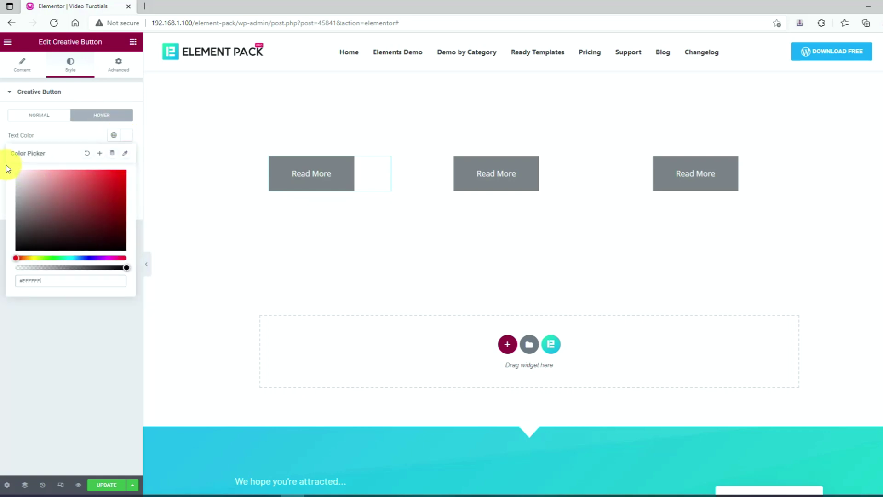
left_click(59, 140)
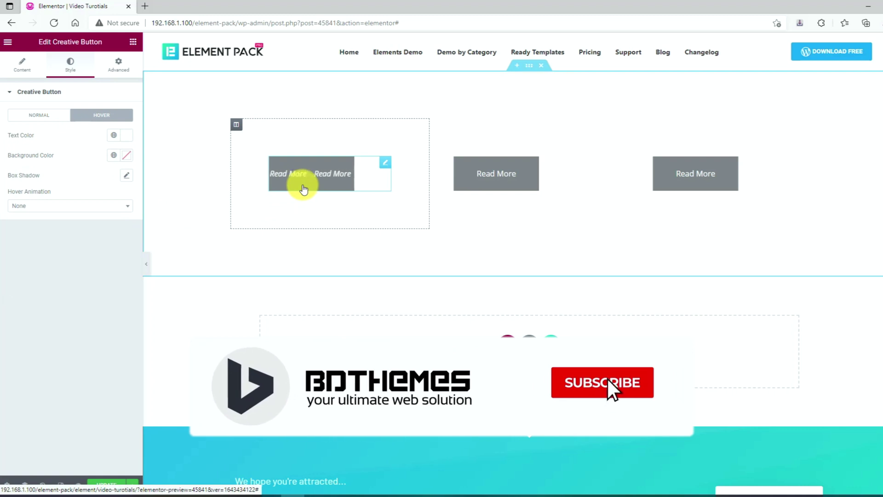
left_click(22, 66)
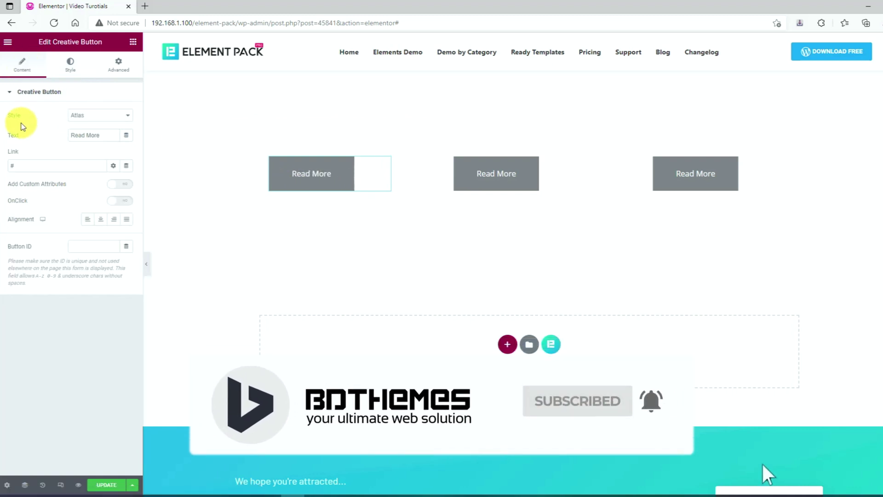
Try the Dione and Helene styles, then settle on Pandora for the first button
left_click(99, 116)
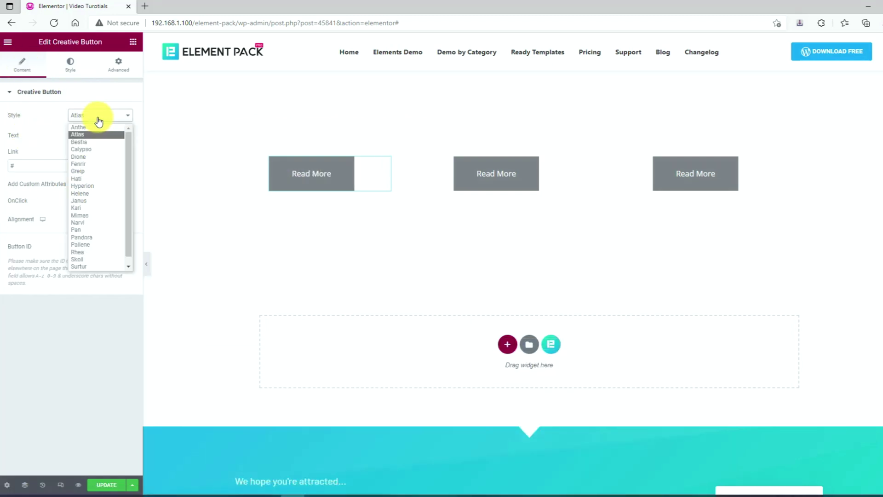
left_click(91, 157)
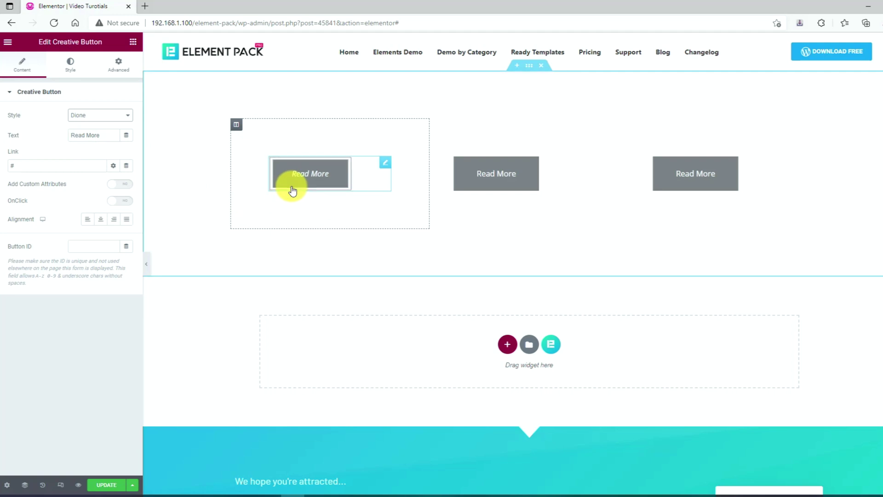
mouse_move(311, 174)
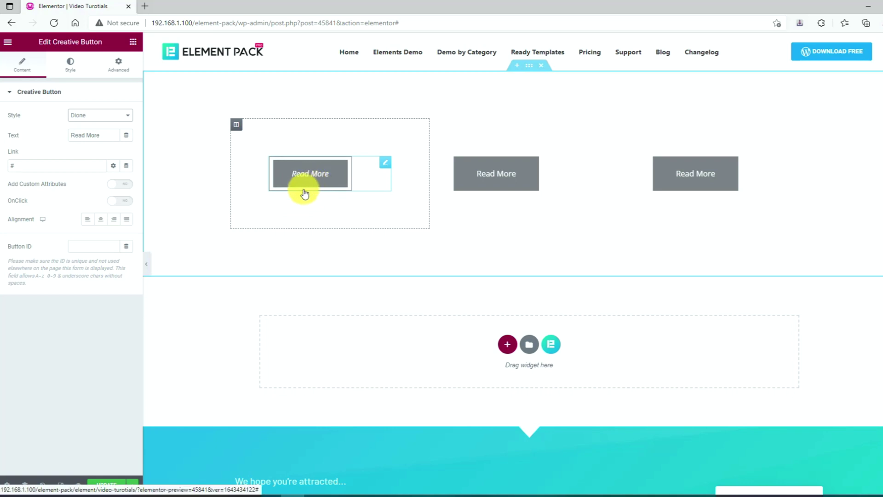
left_click(90, 122)
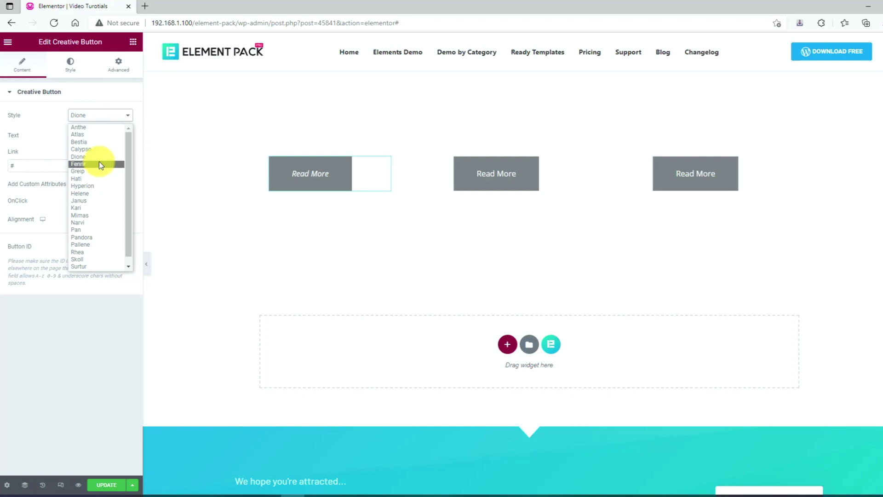
left_click(95, 194)
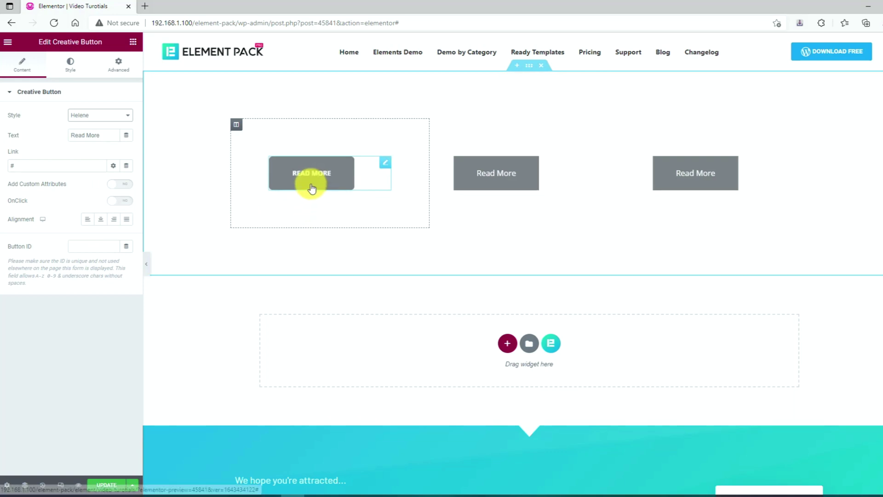
left_click(91, 117)
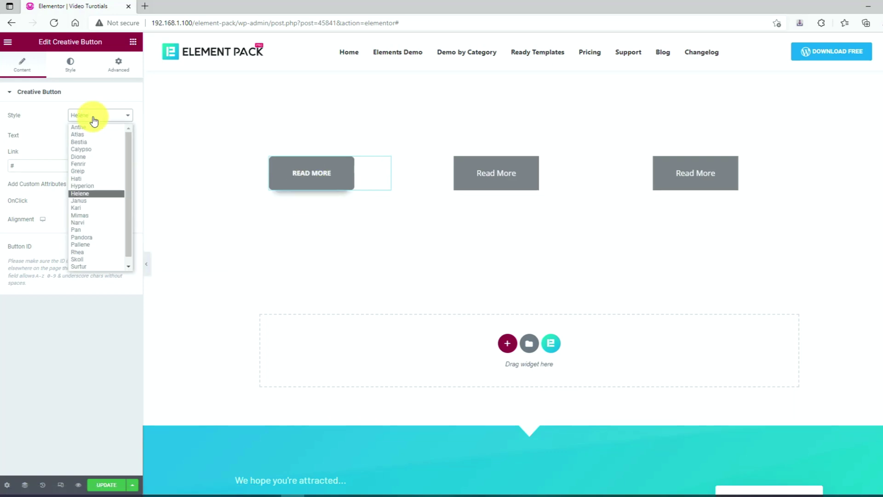
left_click(94, 237)
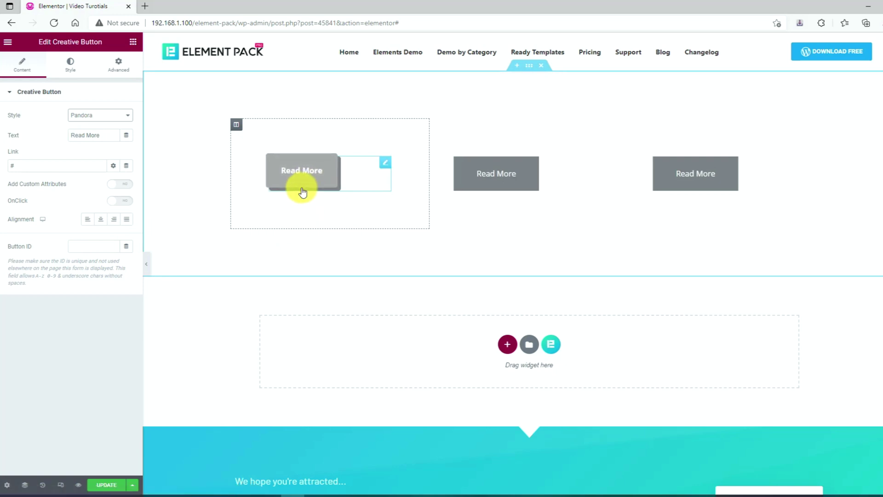
Try the Pallene style, then apply the circular Skoll style to the first button
left_click(108, 118)
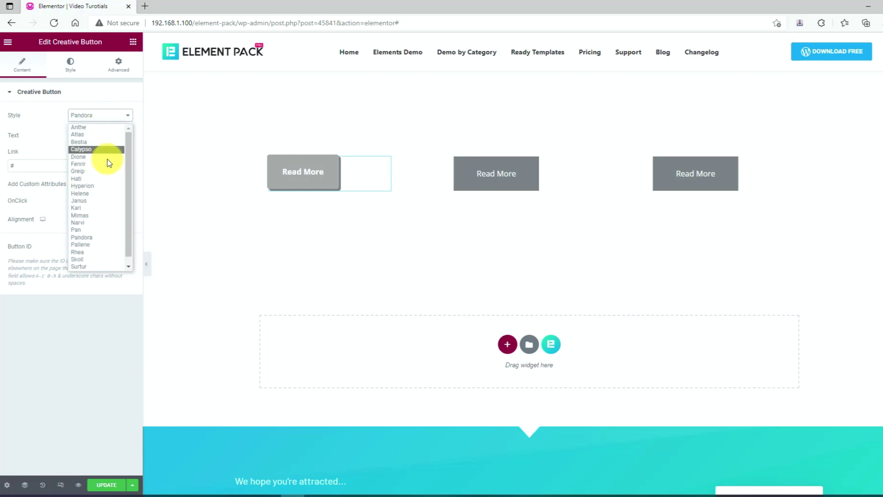
left_click(98, 245)
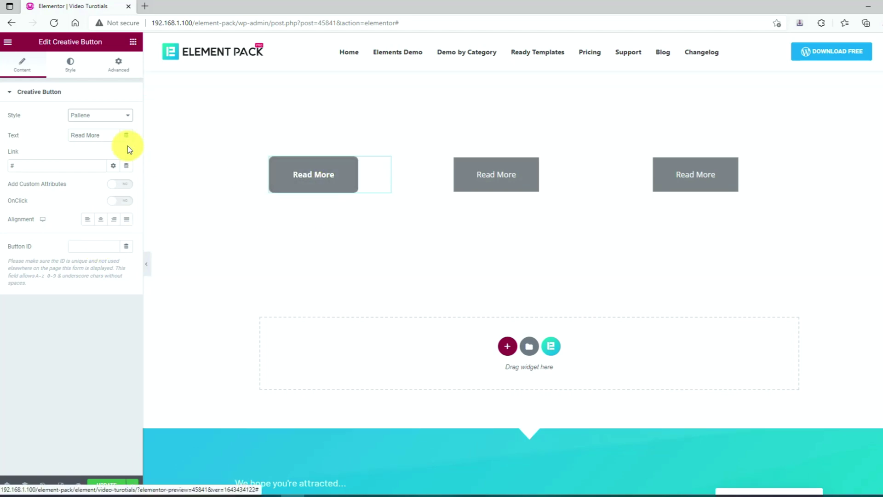
left_click(99, 115)
scroll(102, 245, "down", 1)
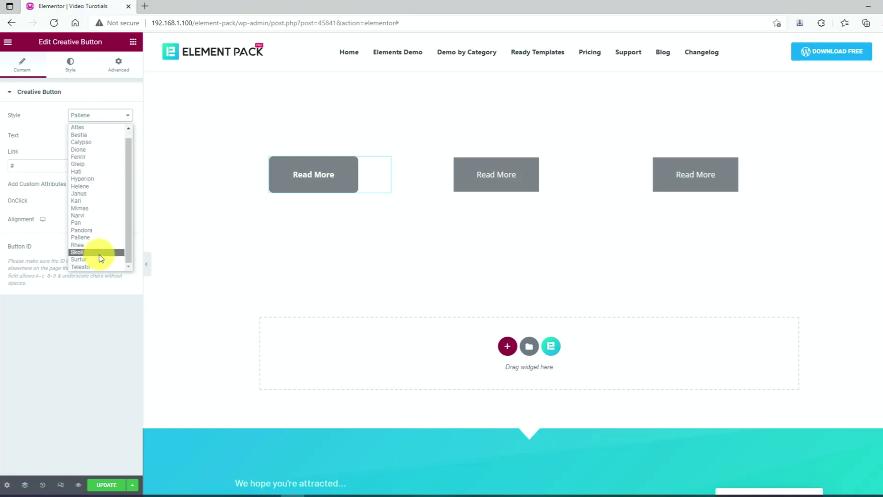
left_click(98, 255)
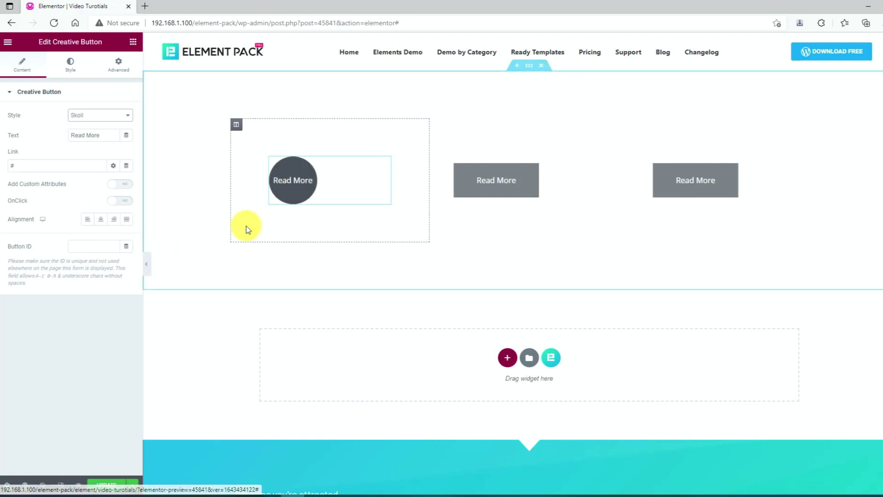
Apply the oval Hati style to the first button
left_click(95, 121)
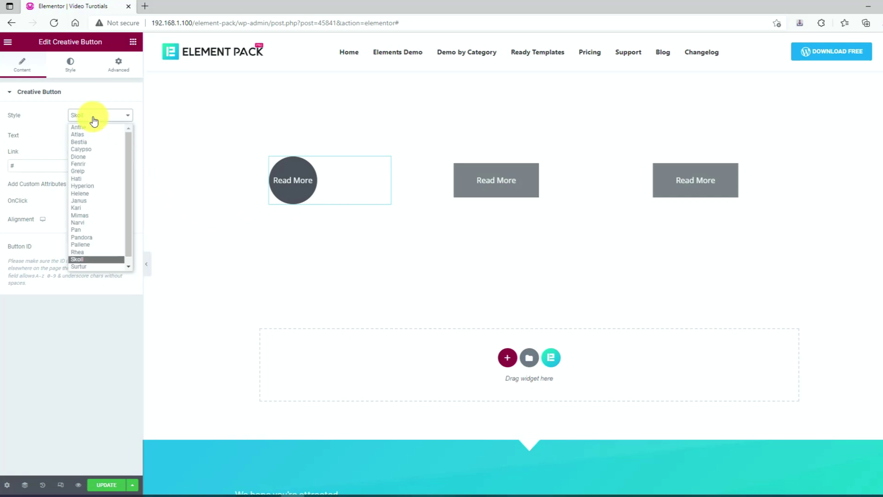
left_click(87, 178)
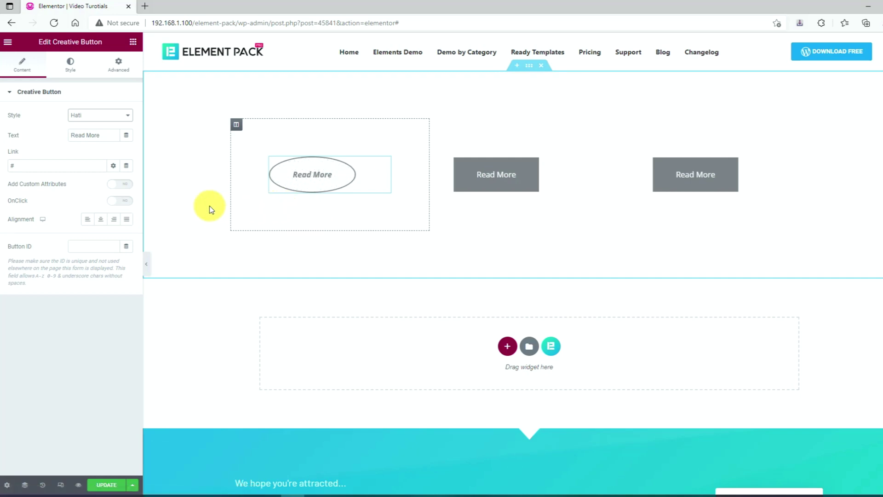
Set the button's hover text colour to pure blue
left_click(73, 72)
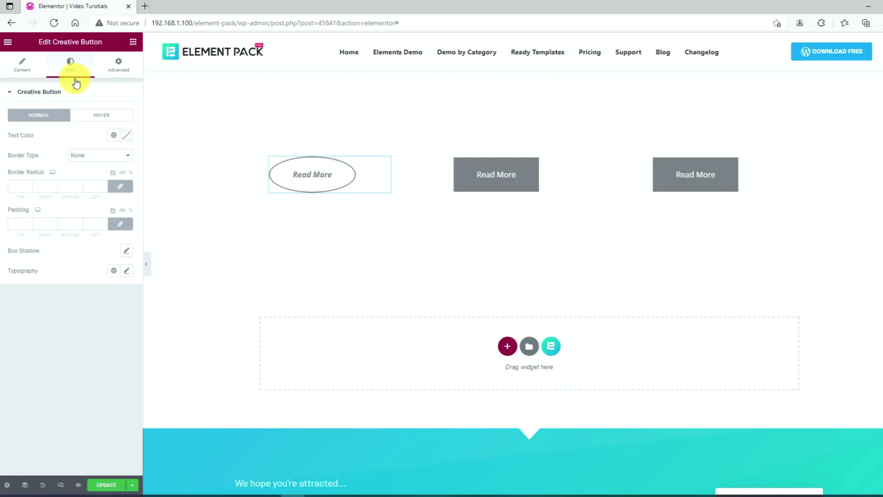
left_click(101, 121)
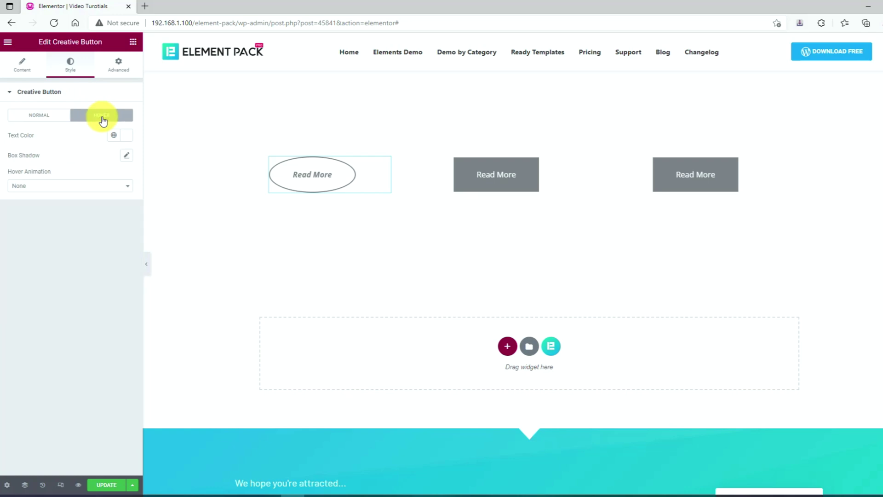
left_click(126, 135)
left_click(87, 258)
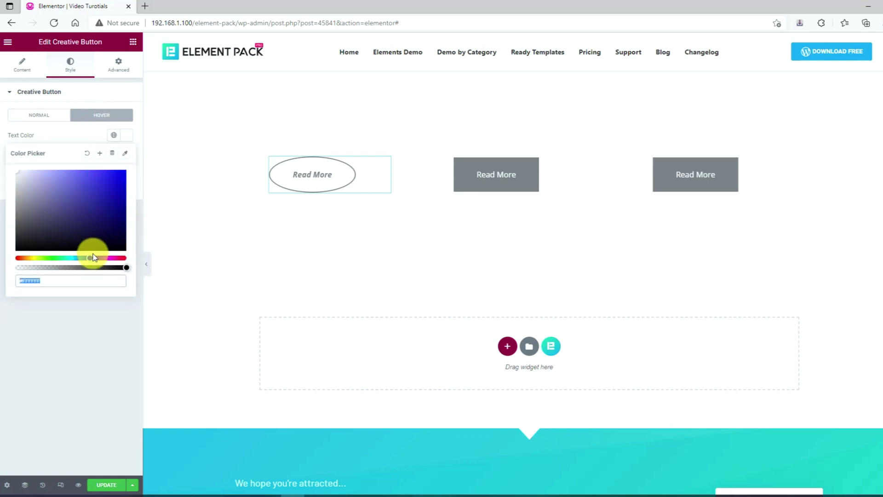
left_click(126, 170)
left_click(90, 136)
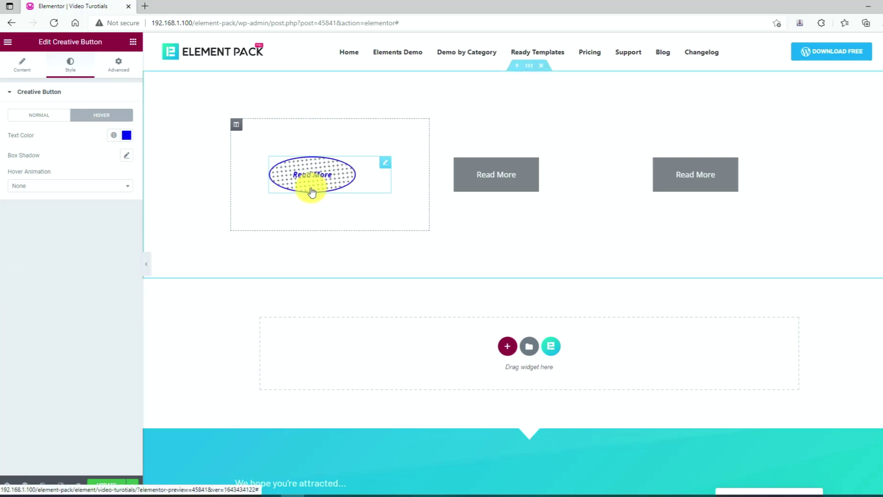
left_click(23, 69)
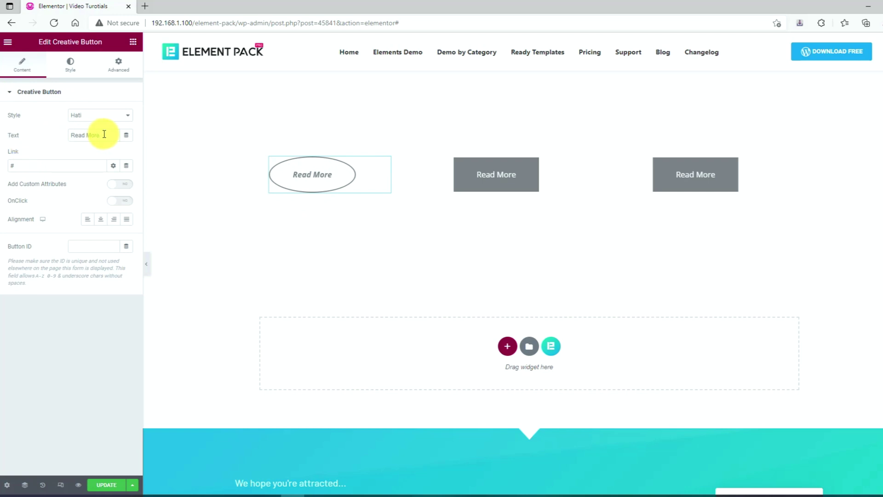
Try right alignment, then keep the button left-aligned
left_click_drag(102, 134, 66, 137)
left_click(39, 165)
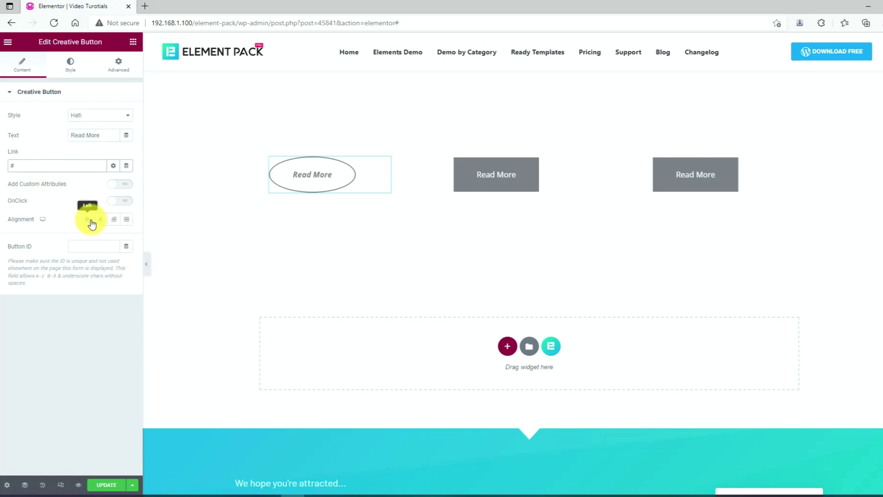
left_click(108, 223)
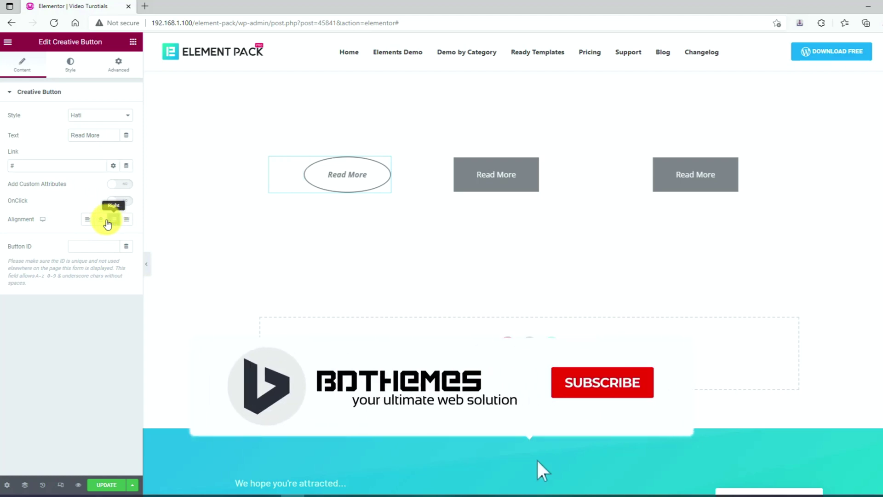
left_click(85, 220)
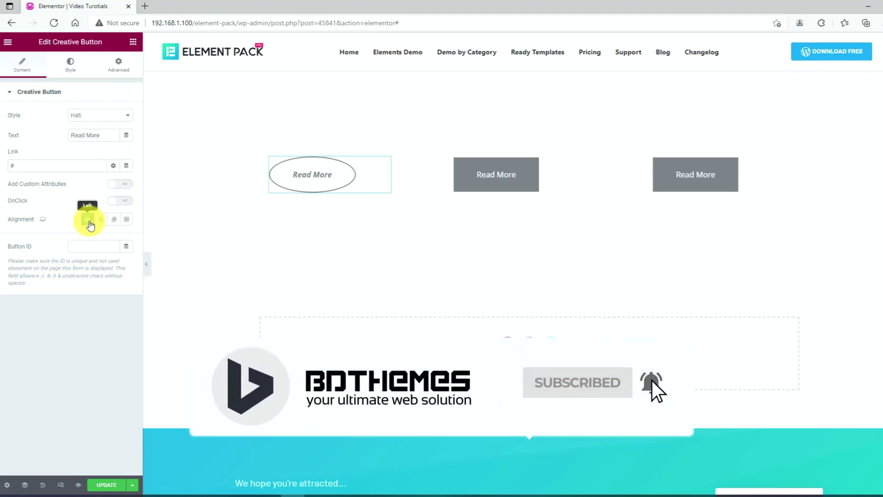
left_click(72, 74)
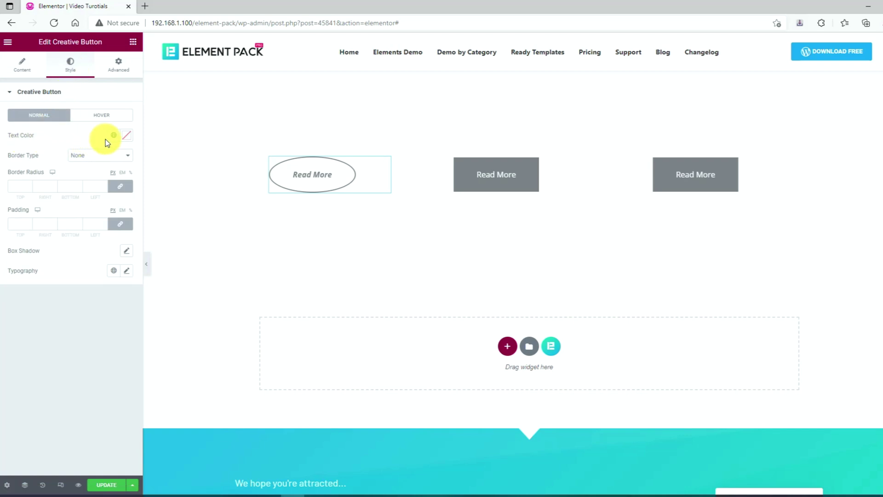
Set the button's normal text colour to pure blue
left_click(126, 136)
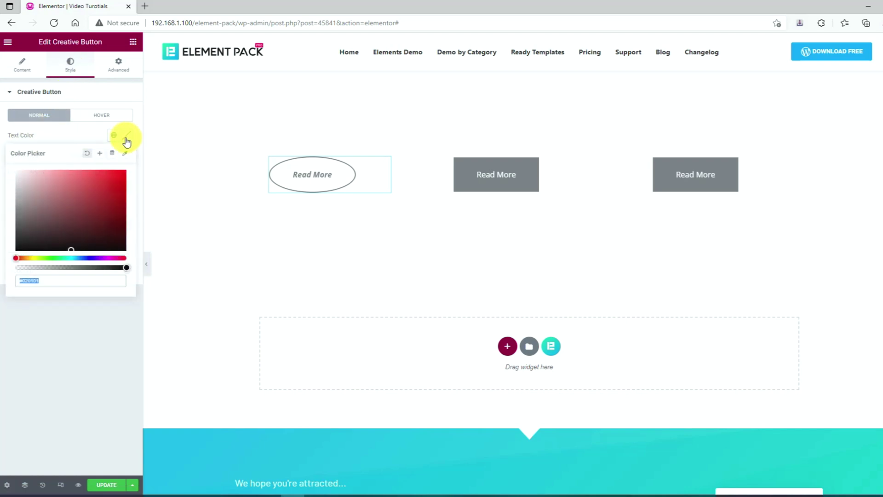
left_click(91, 258)
left_click(124, 172)
left_click(95, 136)
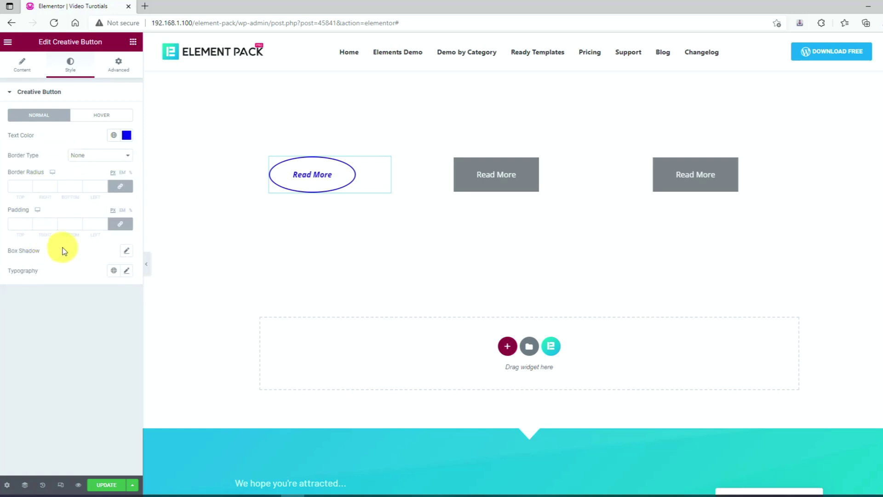
Set the button typography's text transform to Uppercase
left_click(126, 271)
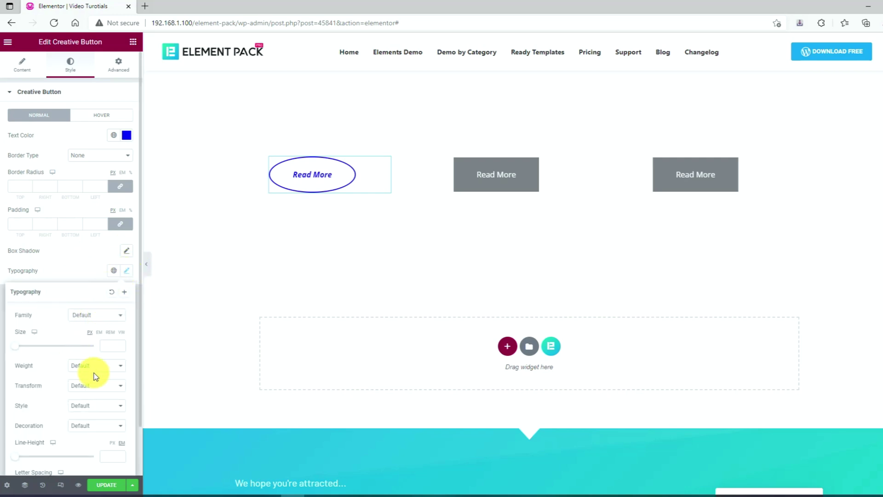
left_click(88, 387)
left_click(86, 406)
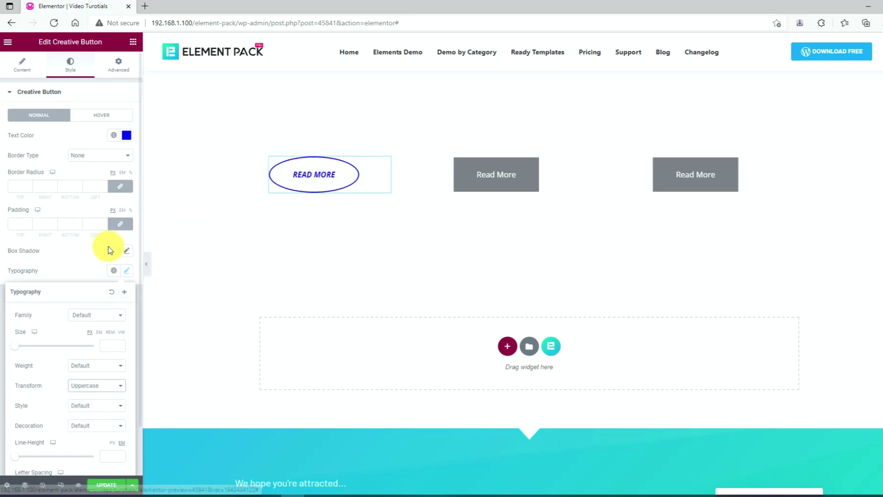
left_click(86, 256)
left_click(115, 119)
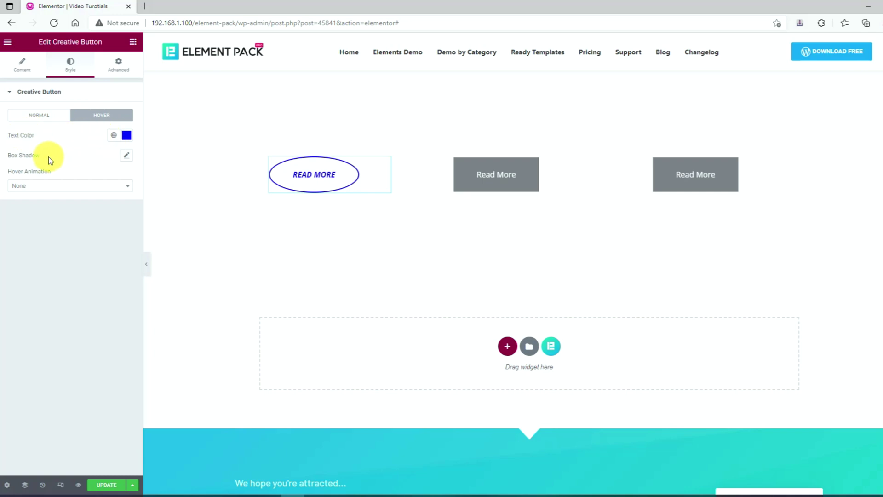
left_click(79, 186)
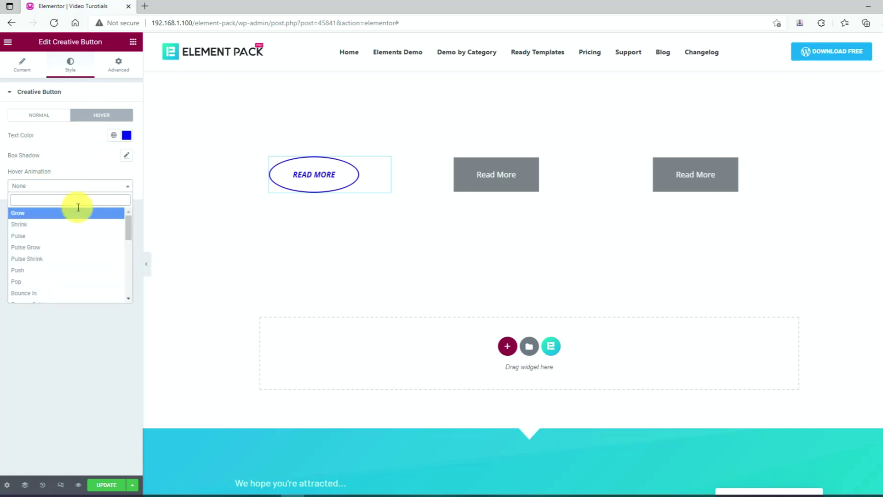
scroll(69, 276, "down", 1)
scroll(69, 276, "down", 1)
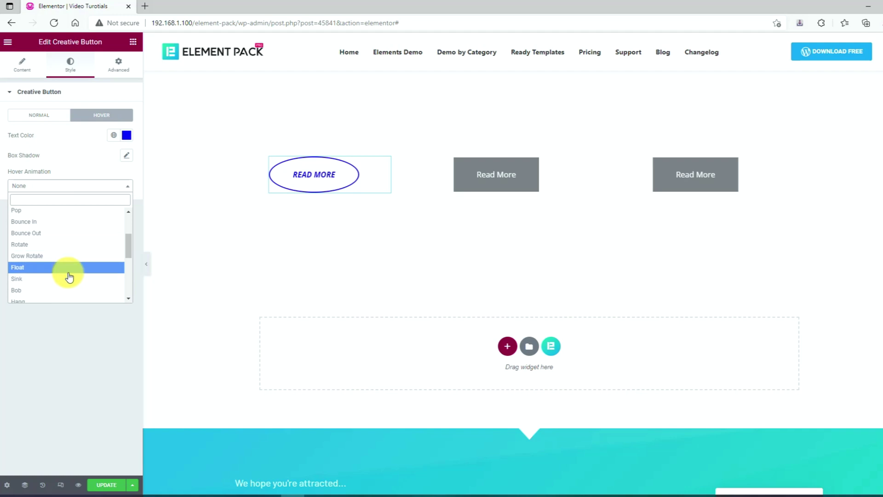
scroll(69, 276, "down", 2)
scroll(69, 276, "down", 2)
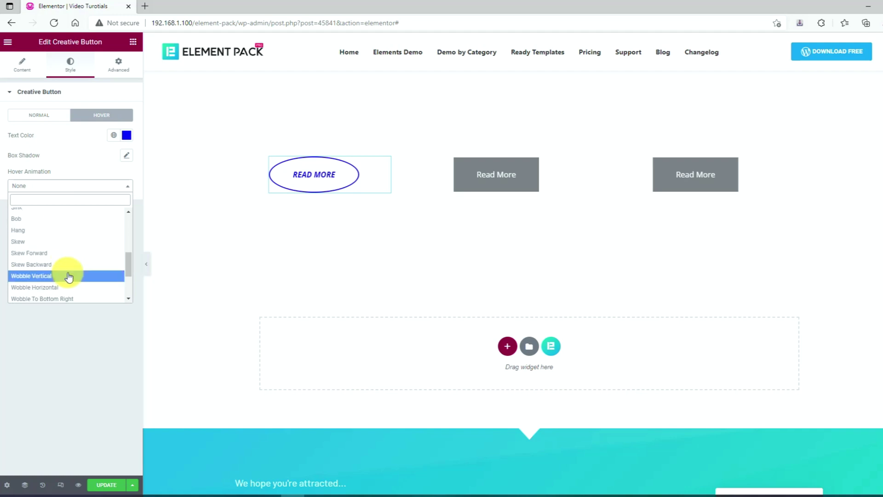
scroll(69, 276, "down", 1)
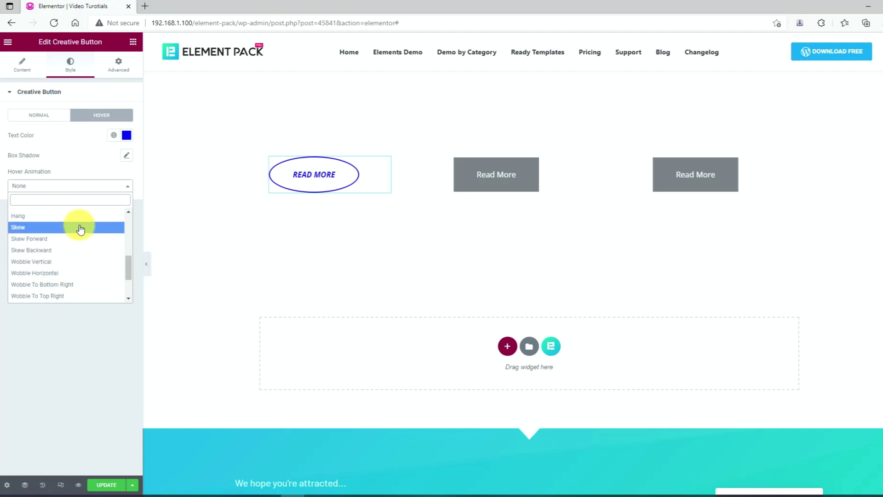
scroll(80, 229, "down", 1)
left_click(86, 166)
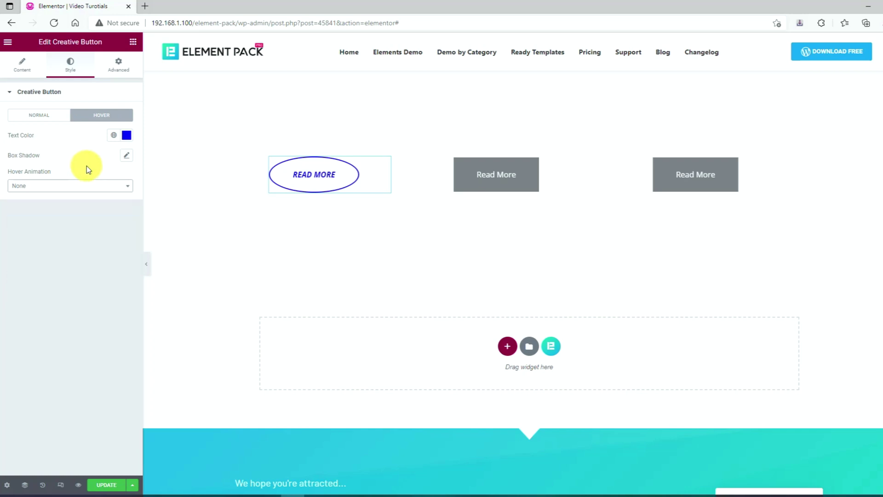